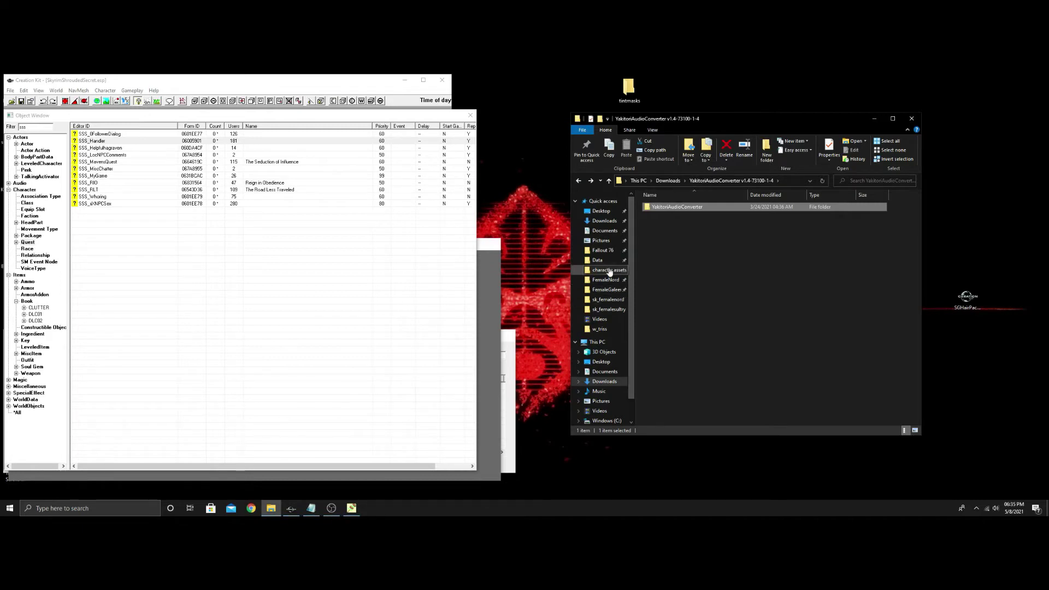
Open the ThrottleStop_9.3 folder in Downloads and launch ThrottleStop.exe.
{"action": "left_click", "coordinate": [601, 222]}
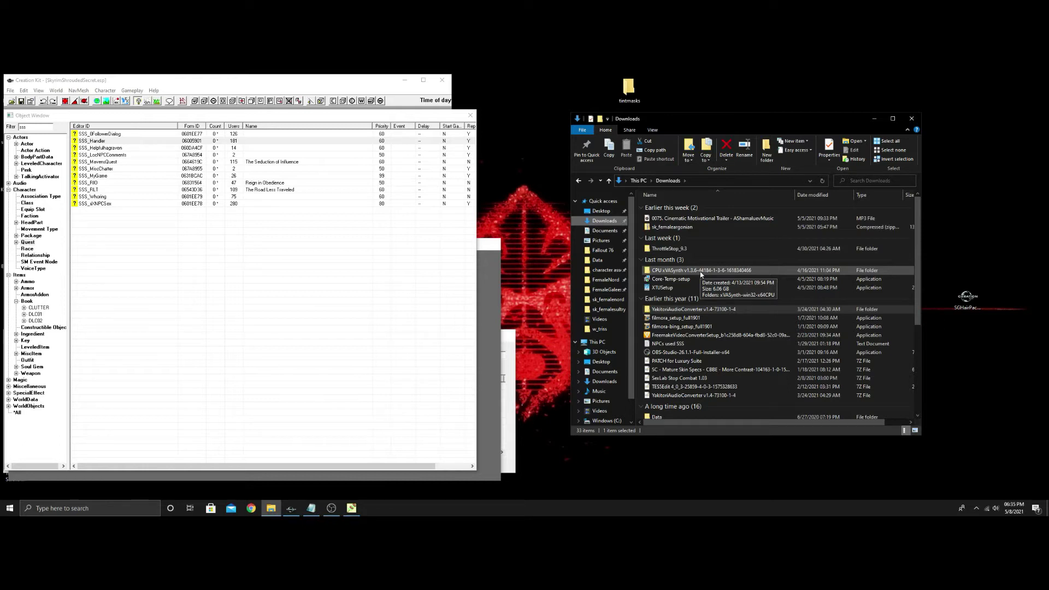
{"action": "double_click", "coordinate": [682, 250]}
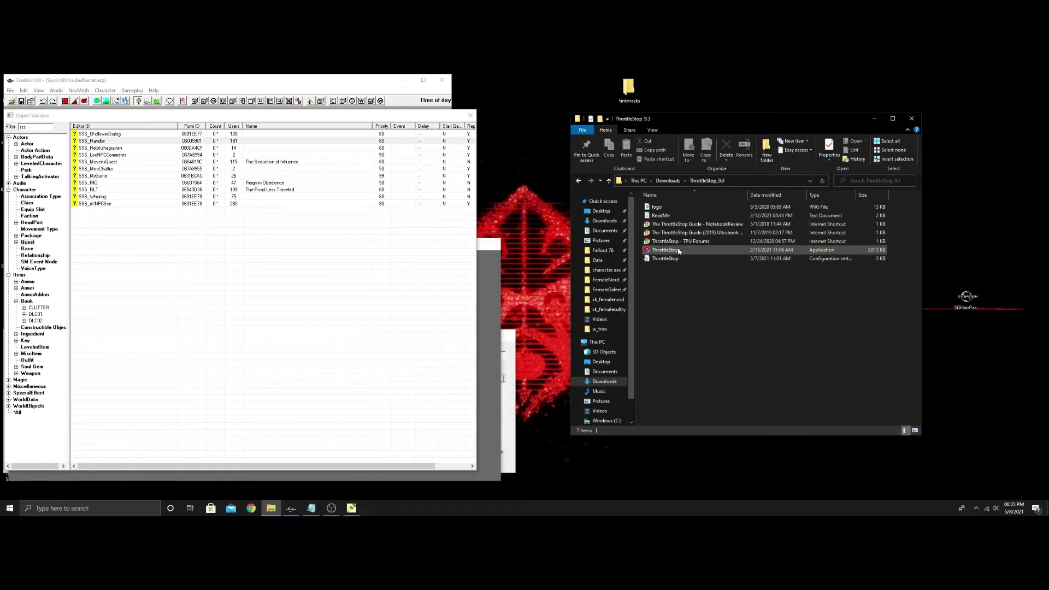
{"action": "double_click", "coordinate": [684, 250]}
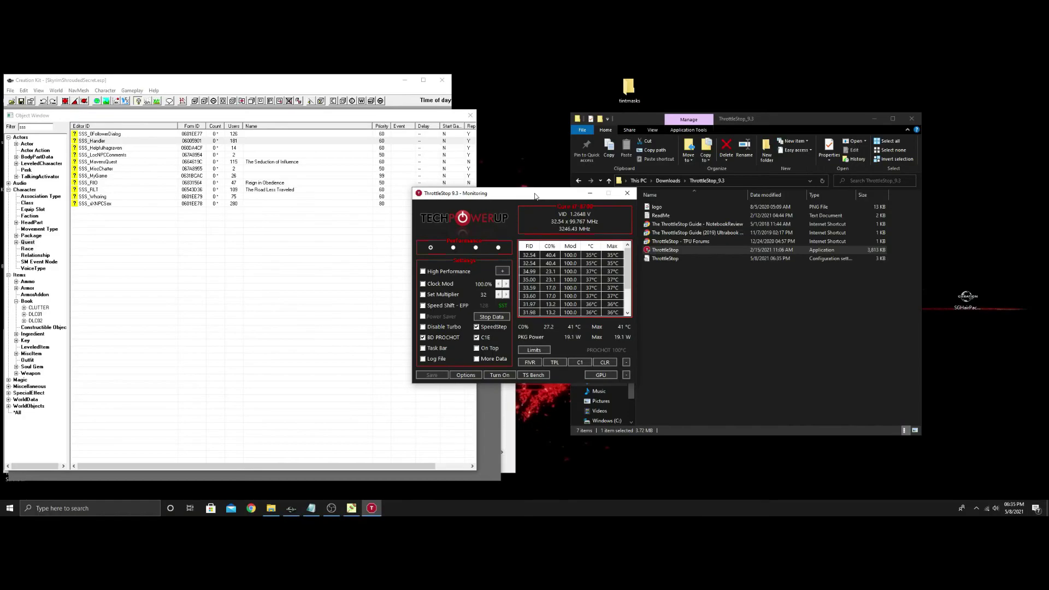
Move the ThrottleStop window aside, tick Disable Turbo, and hide the window.
{"action": "left_click_drag", "start_coordinate": [538, 195], "coordinate": [926, 274]}
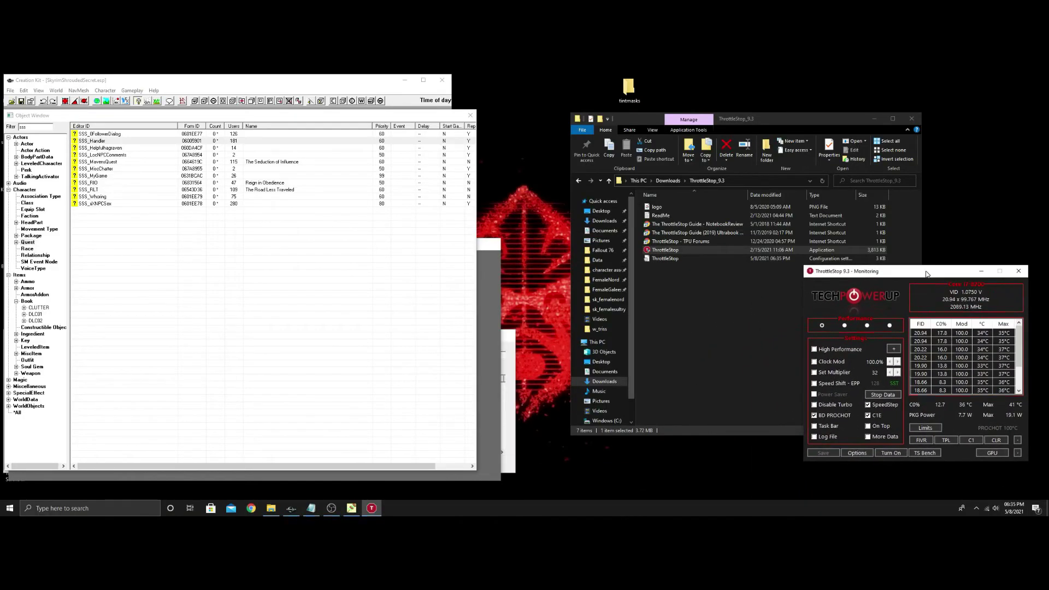
{"action": "left_click", "coordinate": [834, 405]}
{"action": "left_click", "coordinate": [980, 271]}
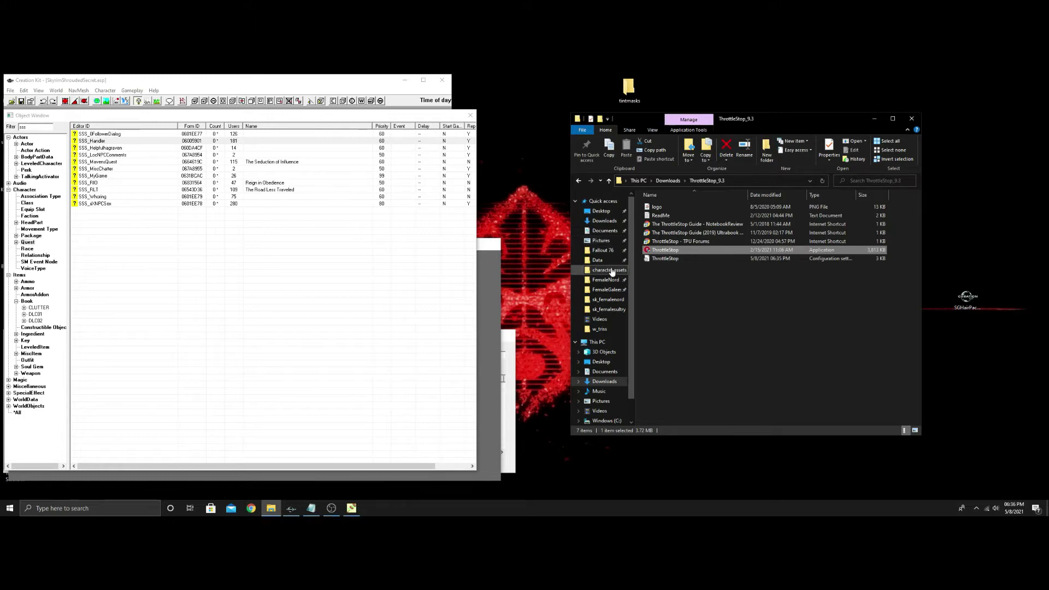
Bring up Yakitori Audio Converter, minimize it, and return Explorer to Downloads.
{"action": "left_click", "coordinate": [353, 509]}
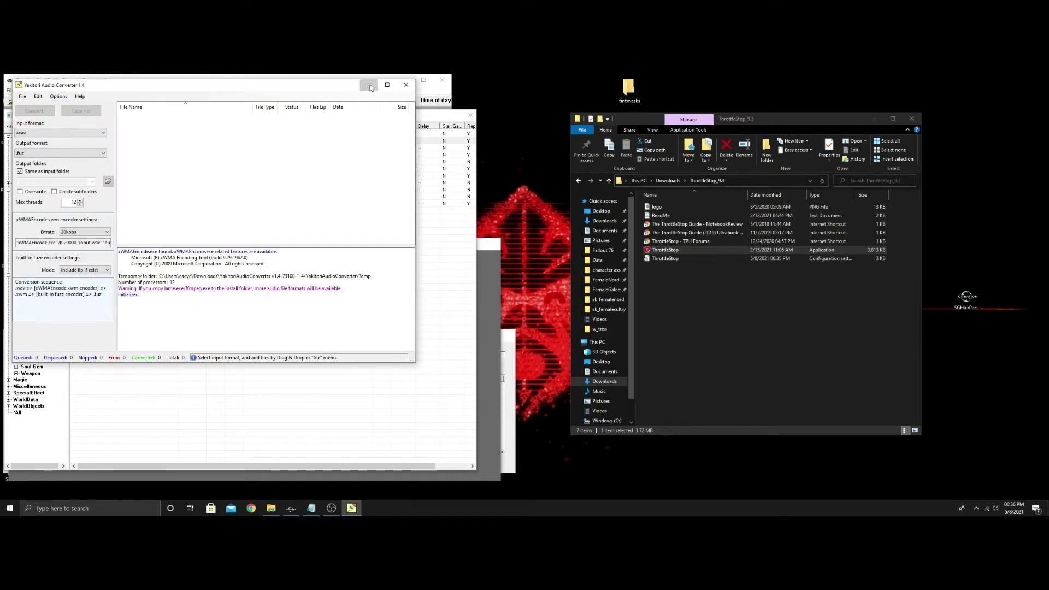
{"action": "left_click", "coordinate": [369, 86]}
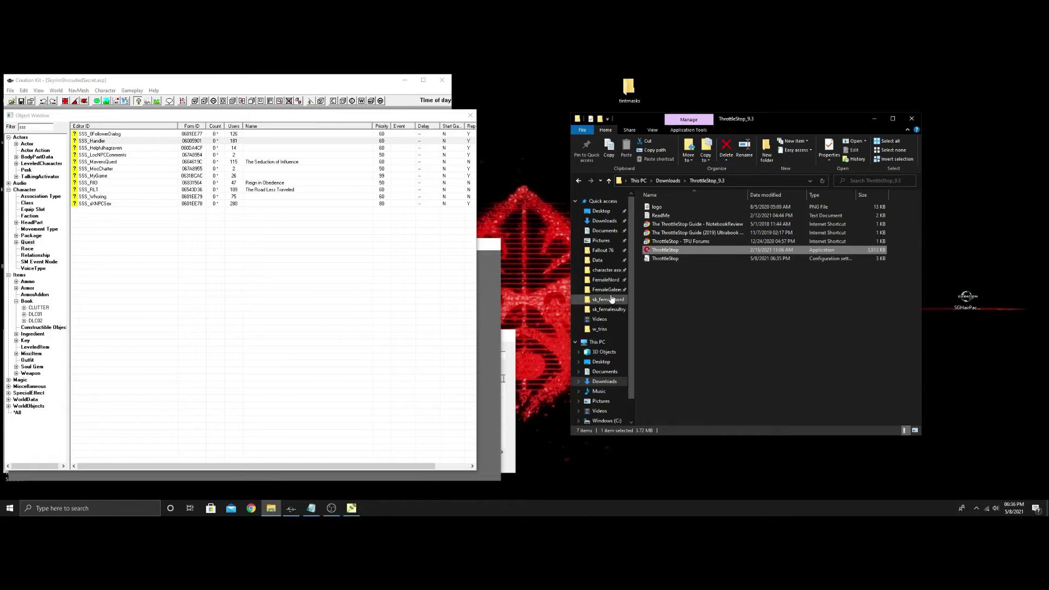
{"action": "left_click", "coordinate": [605, 220]}
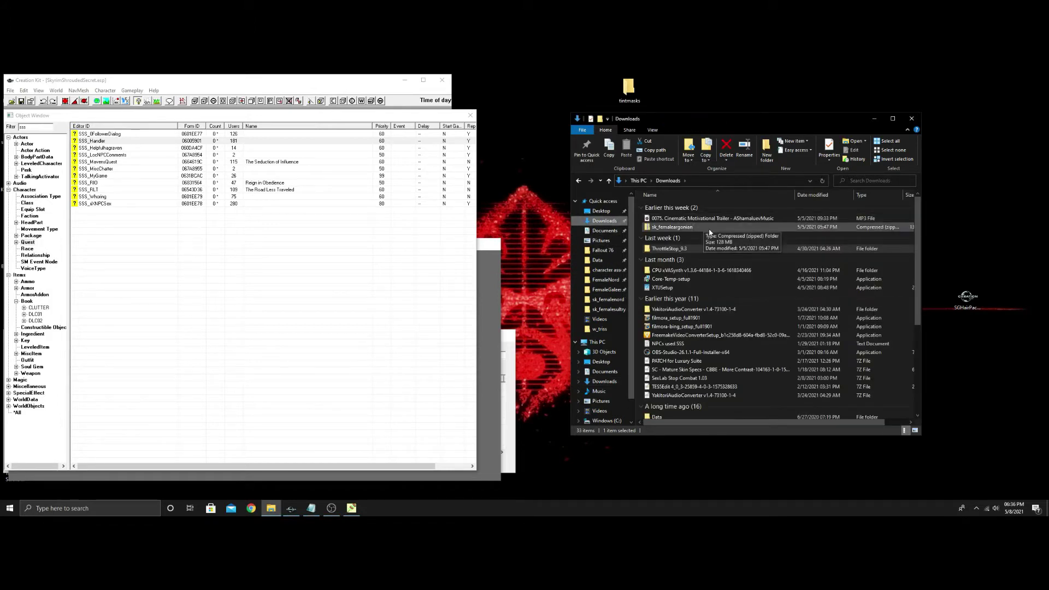
{"action": "double_click", "coordinate": [707, 270]}
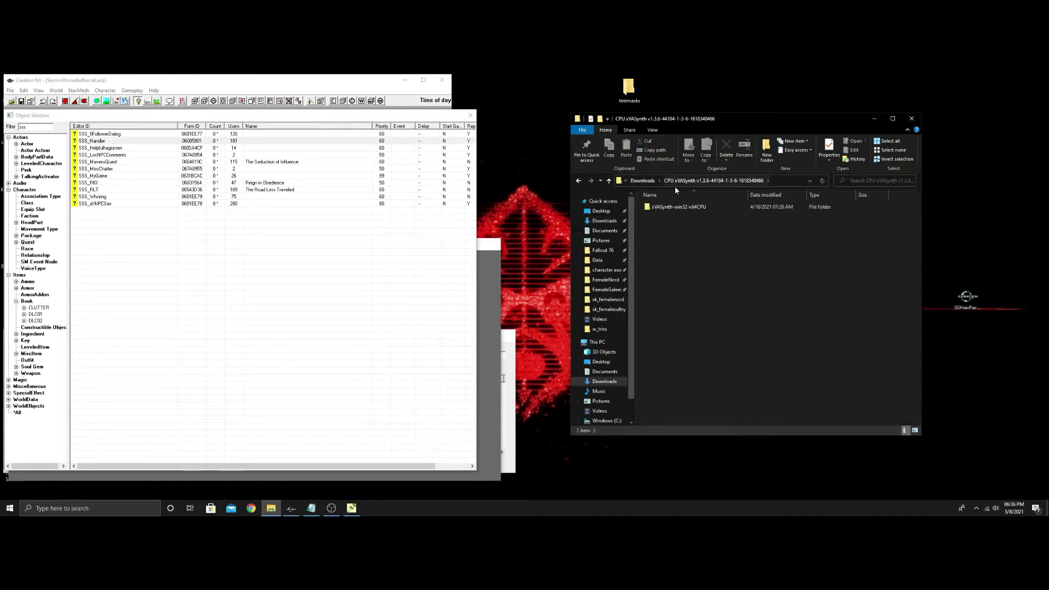
{"action": "double_click", "coordinate": [684, 207]}
{"action": "scroll", "coordinate": [696, 267], "scroll_direction": "down", "scroll_amount": 10}
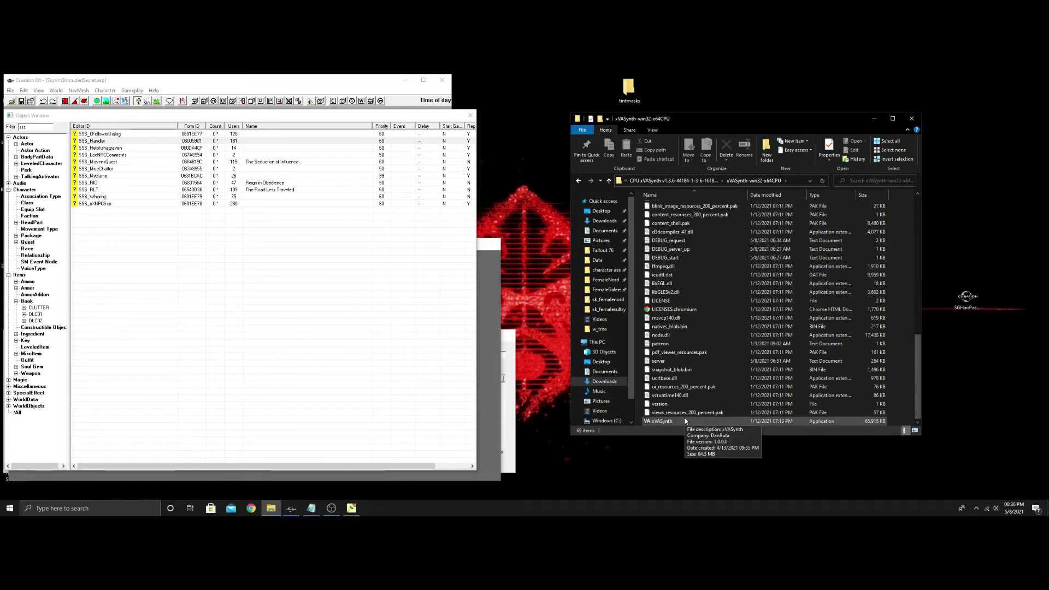
{"action": "scroll", "coordinate": [686, 418], "scroll_direction": "up", "scroll_amount": 15}
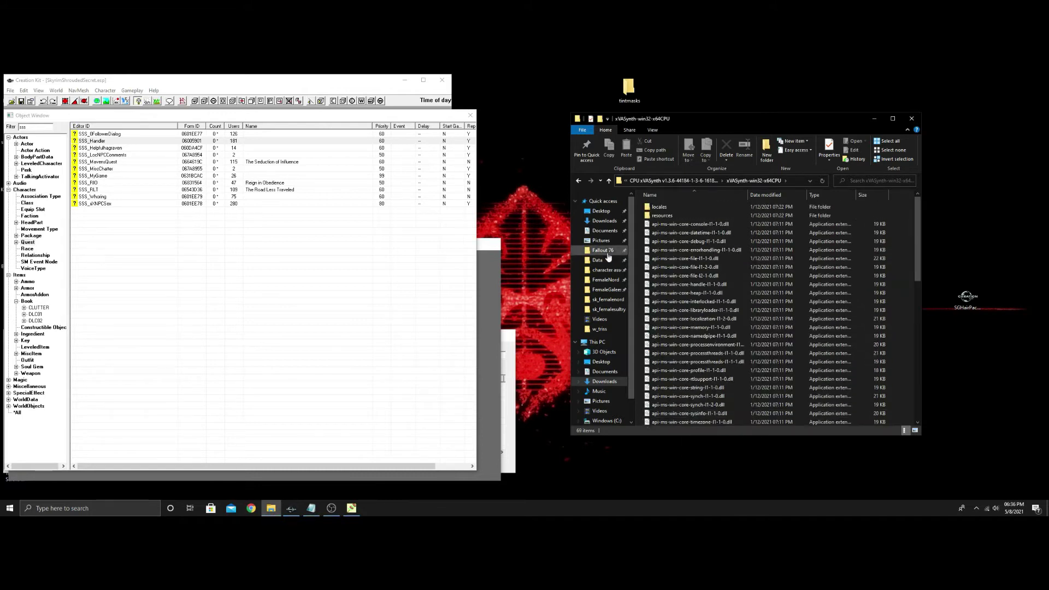
{"action": "left_click", "coordinate": [578, 182]}
{"action": "left_click", "coordinate": [578, 181]}
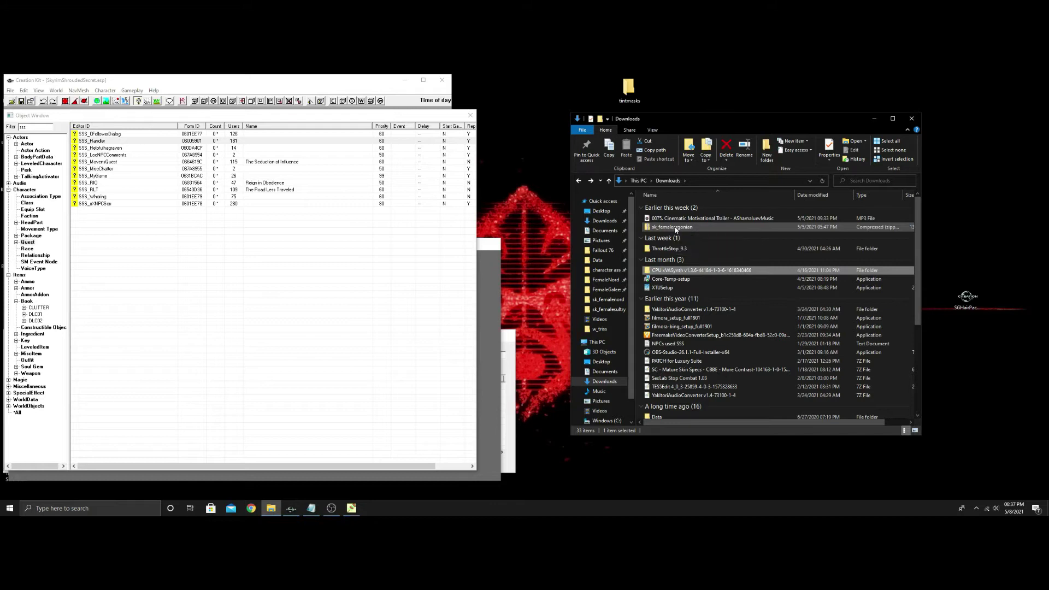
Extract sk_femaleargonian.zip into Downloads with 7-Zip and open the sk_femaleargonian folder.
{"action": "left_click", "coordinate": [675, 228]}
{"action": "right_click", "coordinate": [676, 229]}
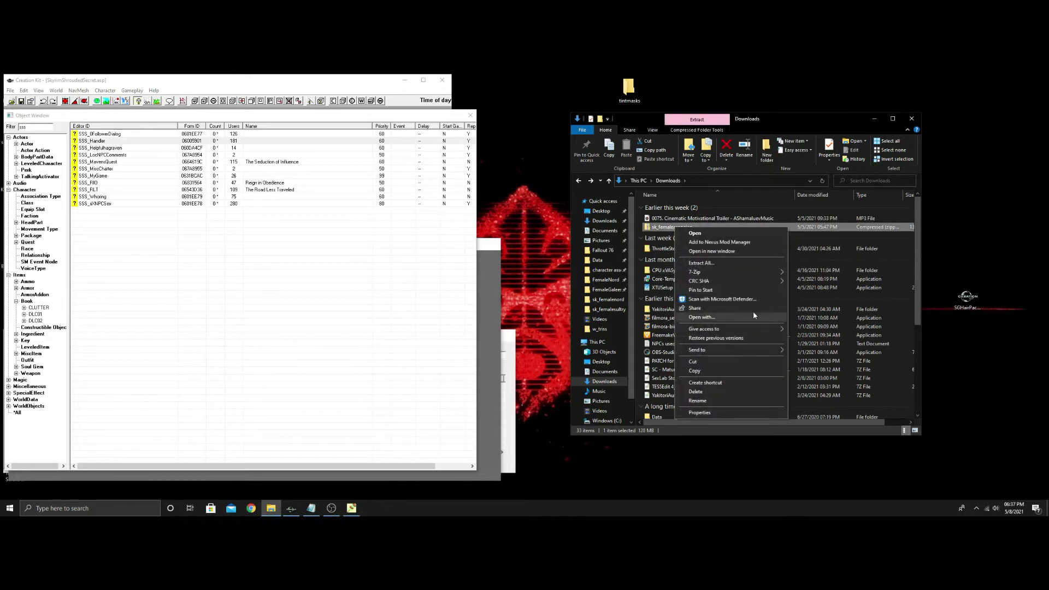
{"action": "mouse_move", "coordinate": [713, 273]}
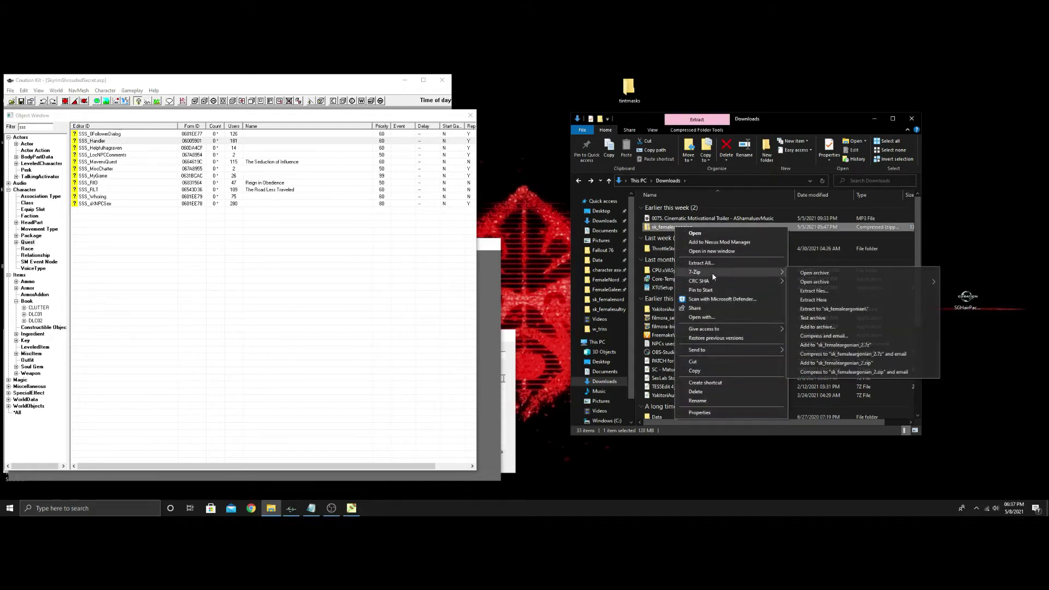
{"action": "left_click", "coordinate": [812, 290]}
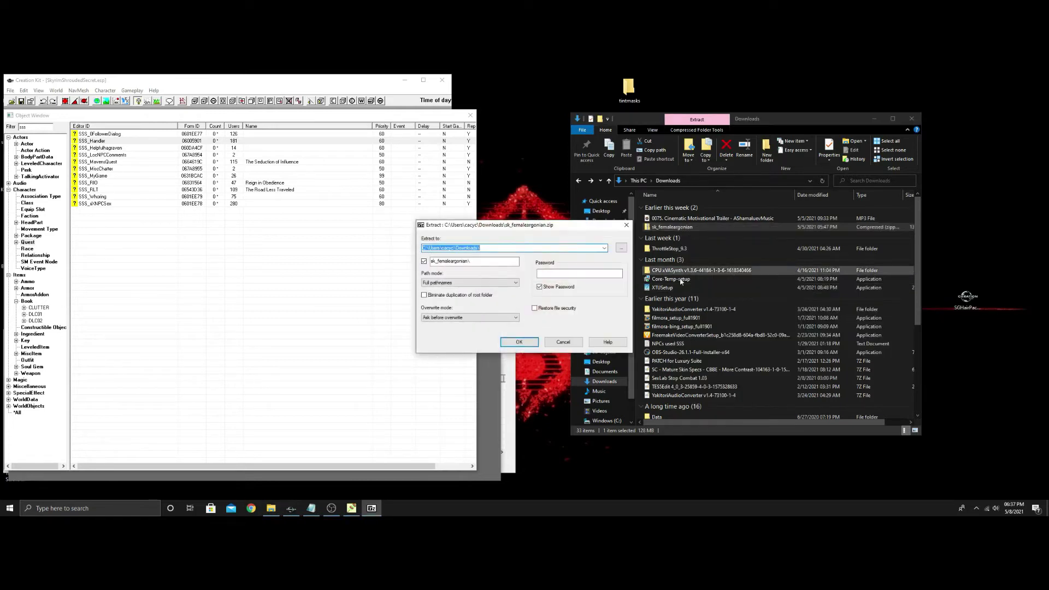
{"action": "left_click", "coordinate": [524, 347]}
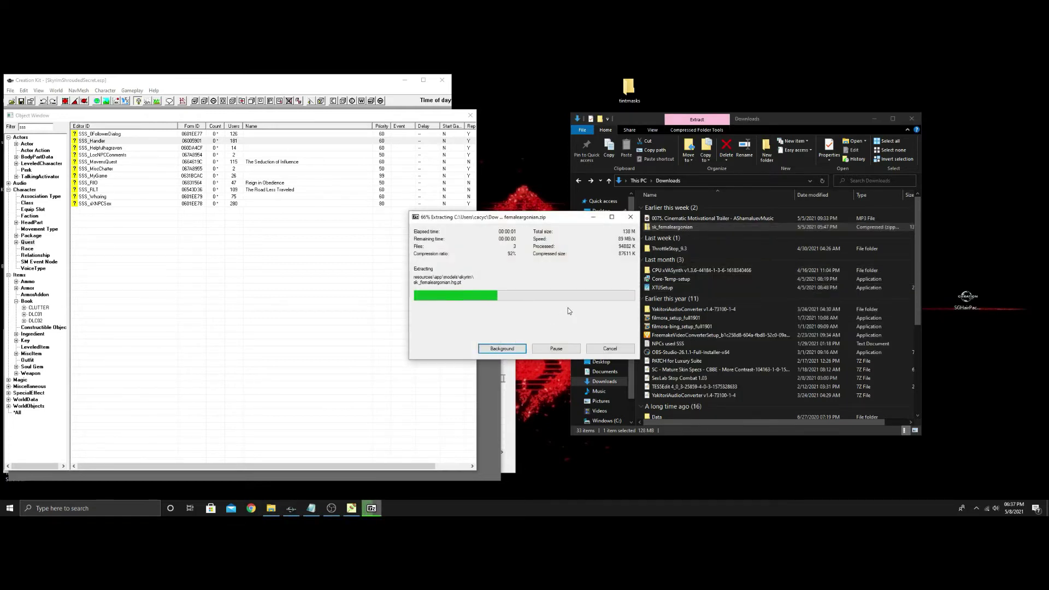
{"action": "double_click", "coordinate": [673, 219]}
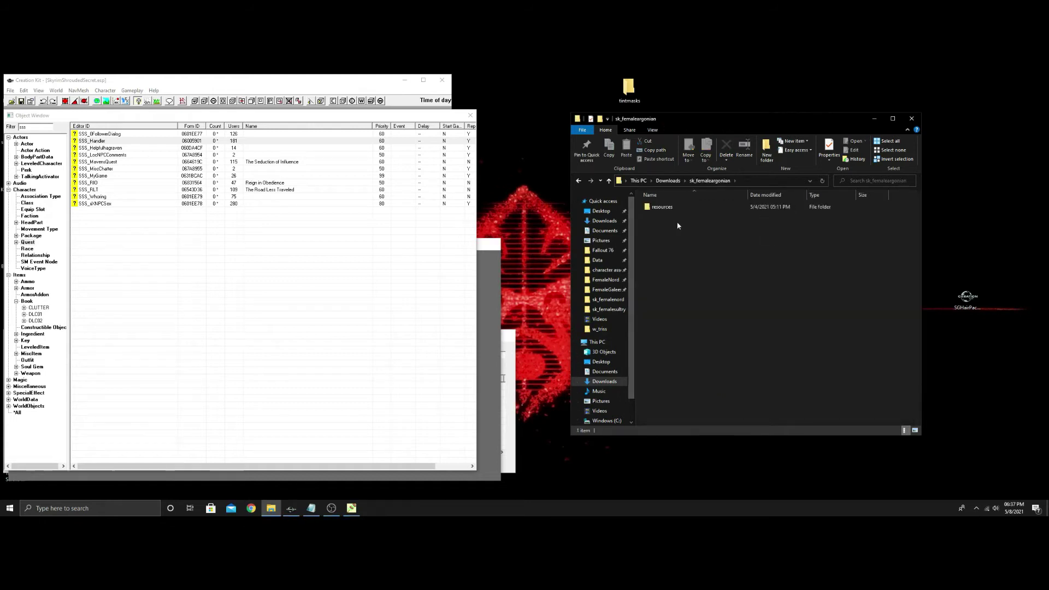
Copy the resources folder from the extracted sk_femaleargonian folder.
{"action": "left_click", "coordinate": [660, 208]}
{"action": "right_click", "coordinate": [660, 212]}
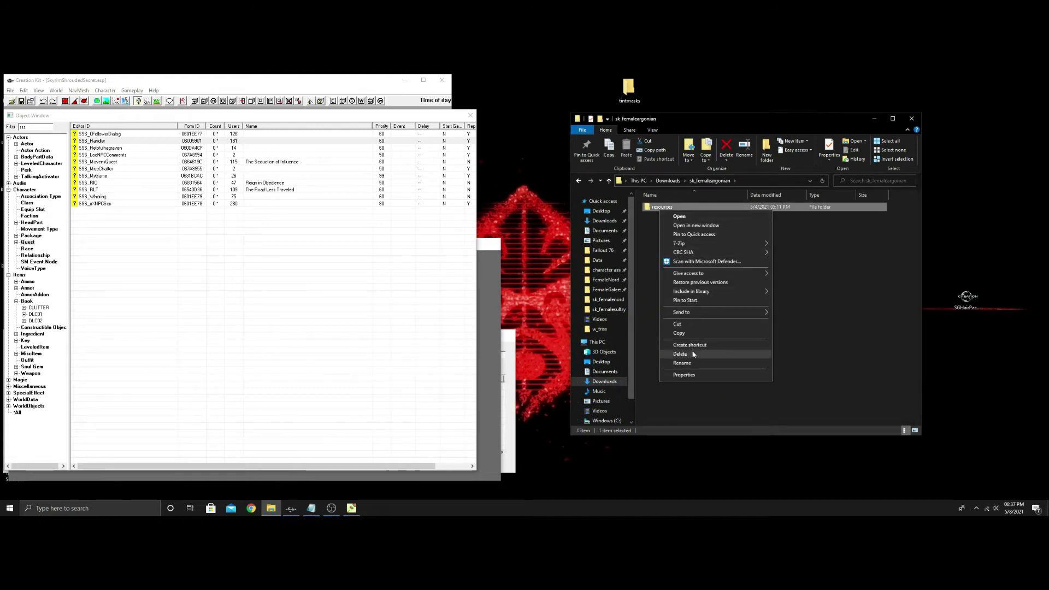
{"action": "left_click", "coordinate": [683, 333]}
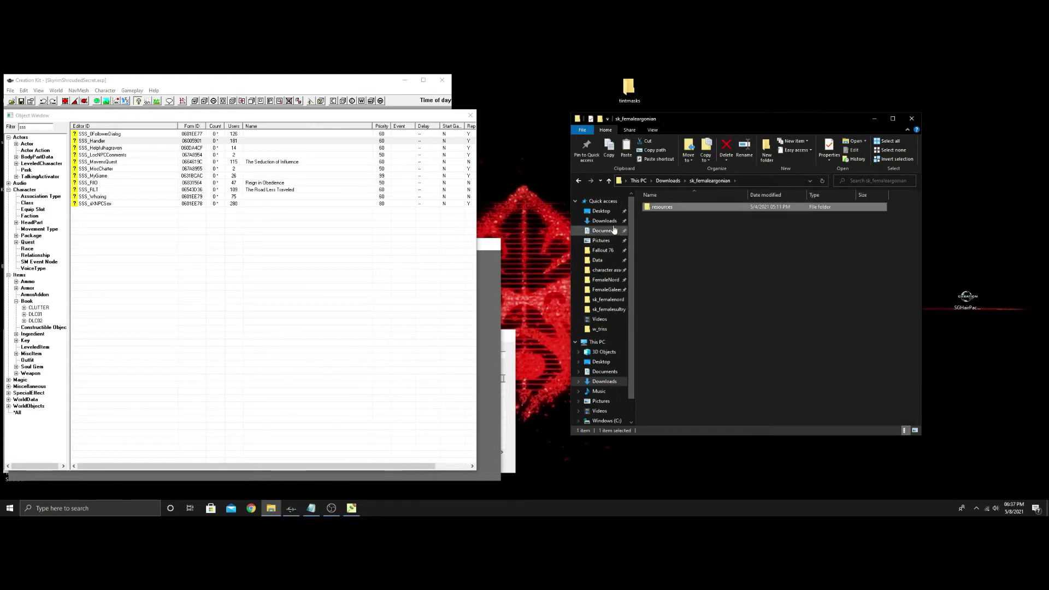
Open the CPU xVASynth package in Downloads and copy its xVASynth-win32-x64CPU folder.
{"action": "left_click", "coordinate": [604, 220]}
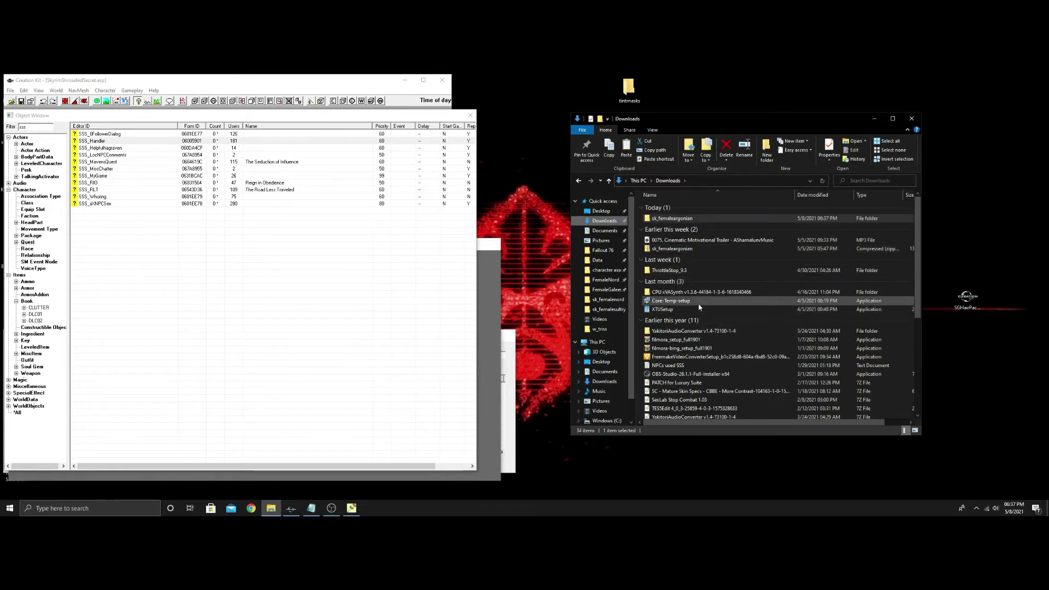
{"action": "scroll", "coordinate": [699, 308], "scroll_direction": "down", "scroll_amount": 2}
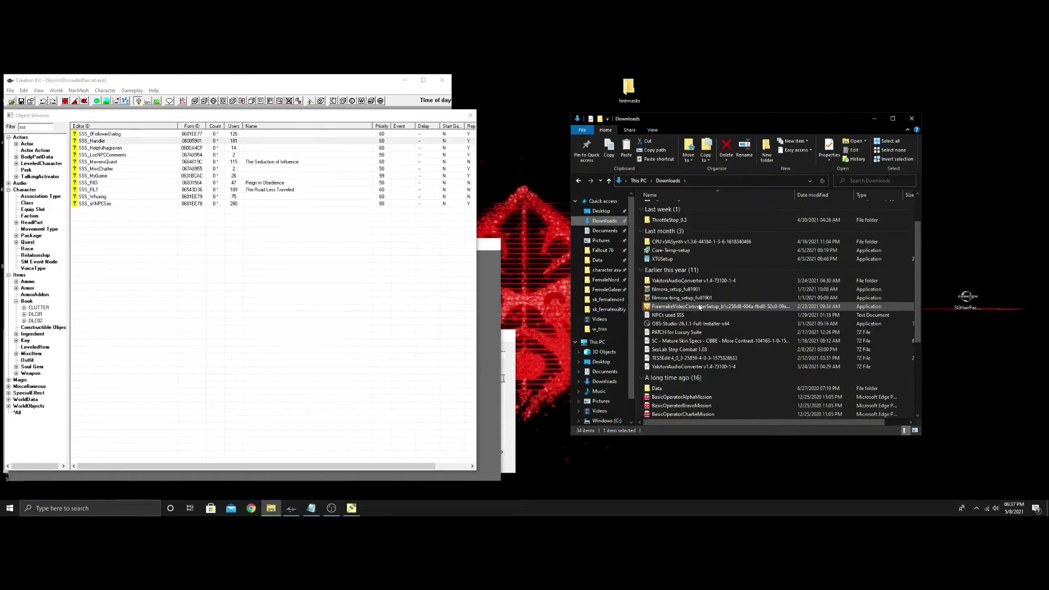
{"action": "double_click", "coordinate": [677, 242]}
{"action": "double_click", "coordinate": [672, 208]}
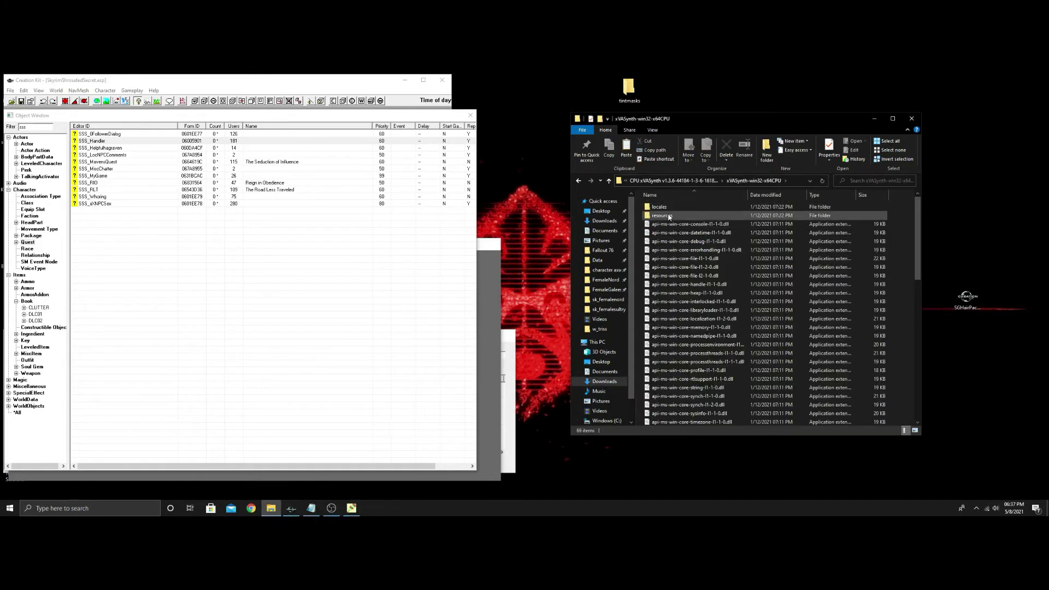
{"action": "left_click", "coordinate": [578, 181]}
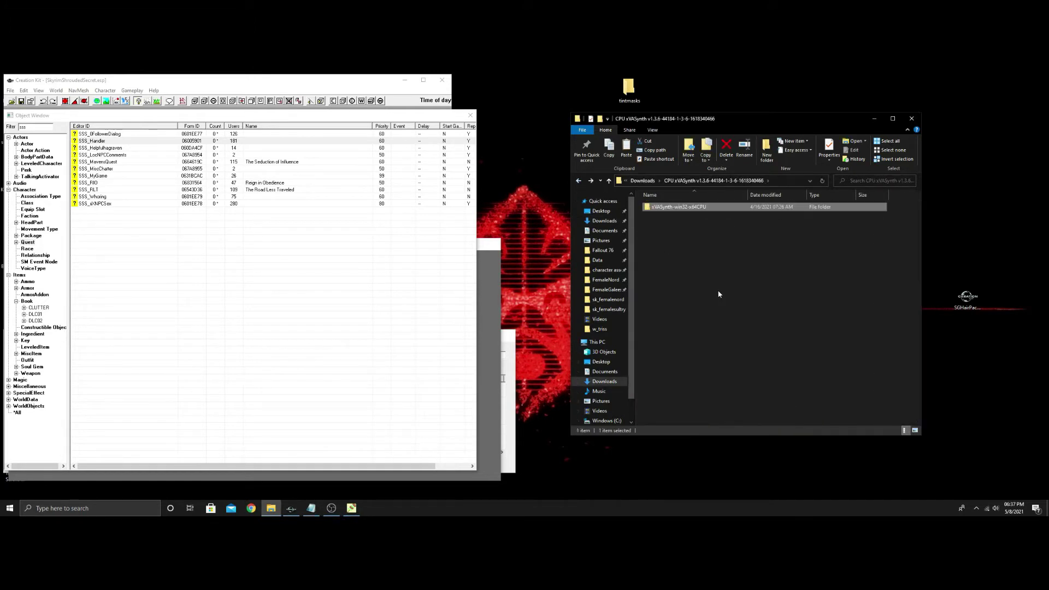
{"action": "right_click", "coordinate": [680, 208]}
{"action": "left_click", "coordinate": [699, 334]}
Launch xVASynth.exe from the xVASynth-win32-x64CPU folder.
{"action": "double_click", "coordinate": [696, 207]}
{"action": "scroll", "coordinate": [704, 293], "scroll_direction": "down", "scroll_amount": 15}
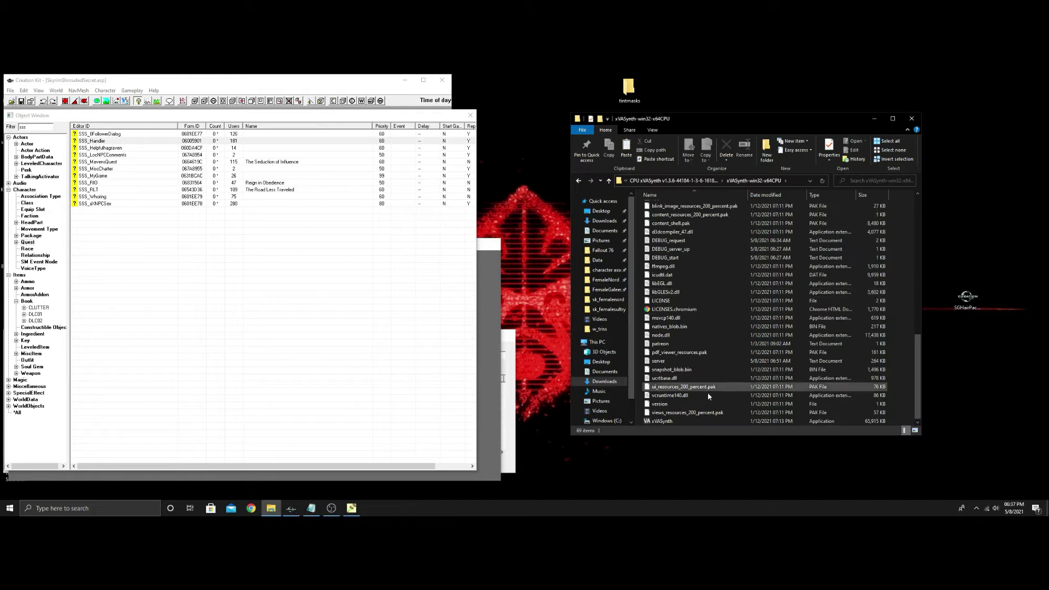
{"action": "double_click", "coordinate": [699, 421]}
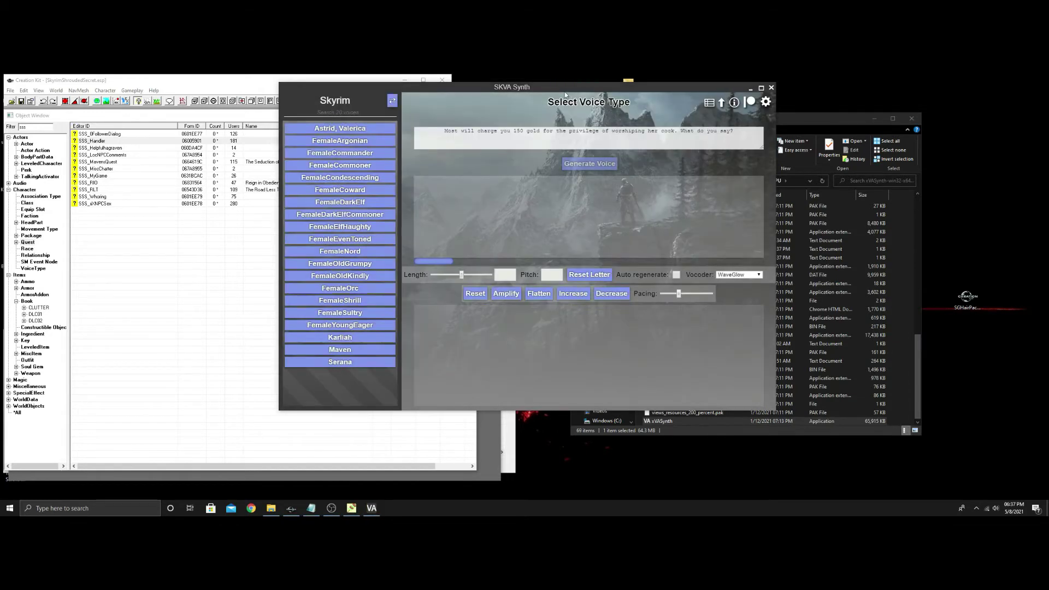
Move xVASynth beside Creation Kit, choose FemaleNord, and open the SSS_RIO quest.
{"action": "left_click_drag", "start_coordinate": [561, 93], "coordinate": [832, 85]}
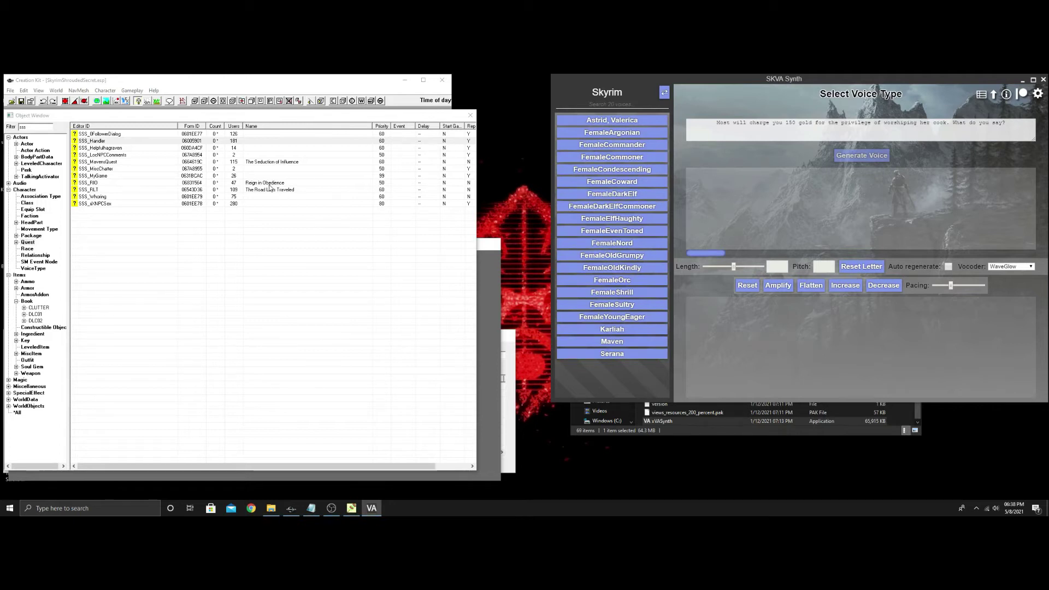
{"action": "left_click", "coordinate": [632, 244]}
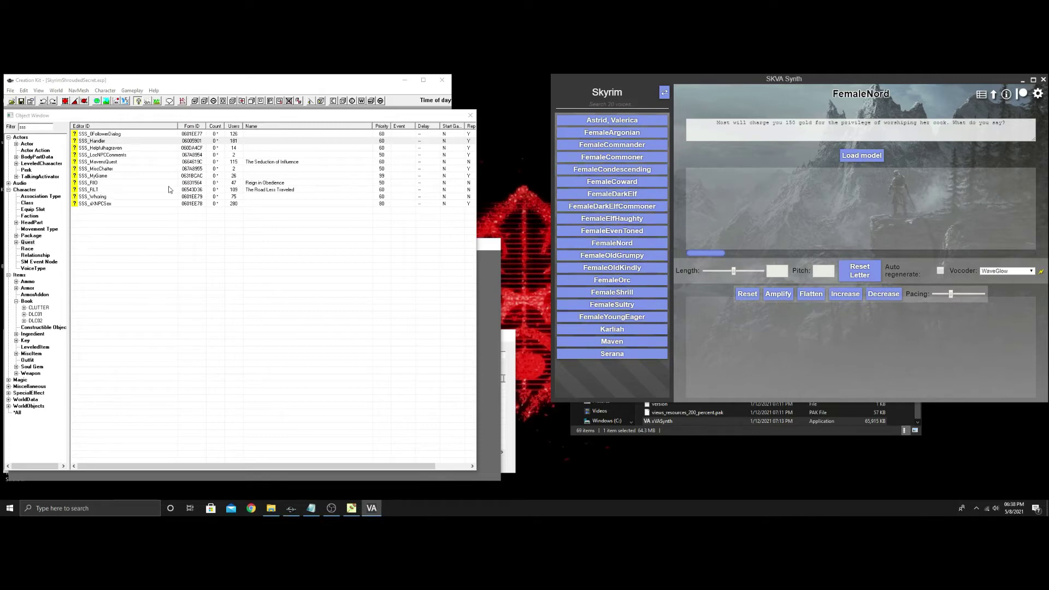
{"action": "left_click", "coordinate": [254, 184]}
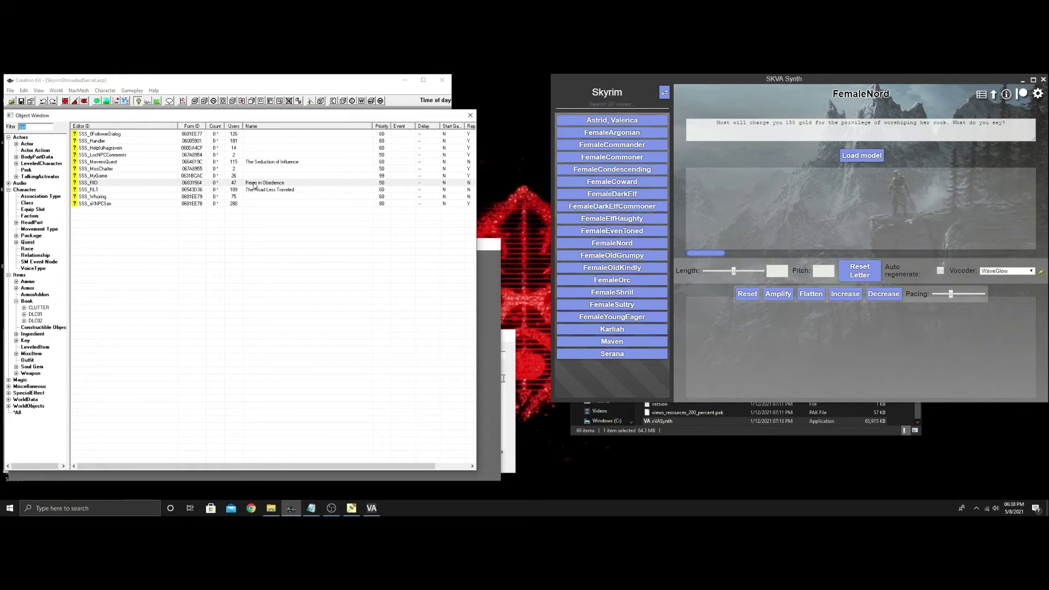
{"action": "double_click", "coordinate": [254, 184]}
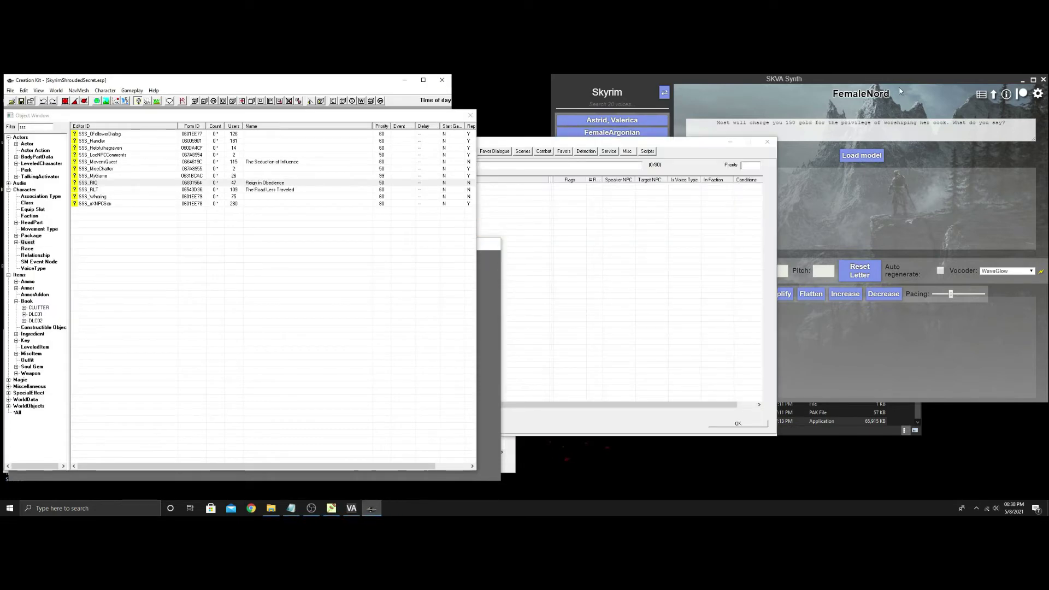
Bring xVASynth to the front and open its Settings panel.
{"action": "left_click", "coordinate": [893, 79]}
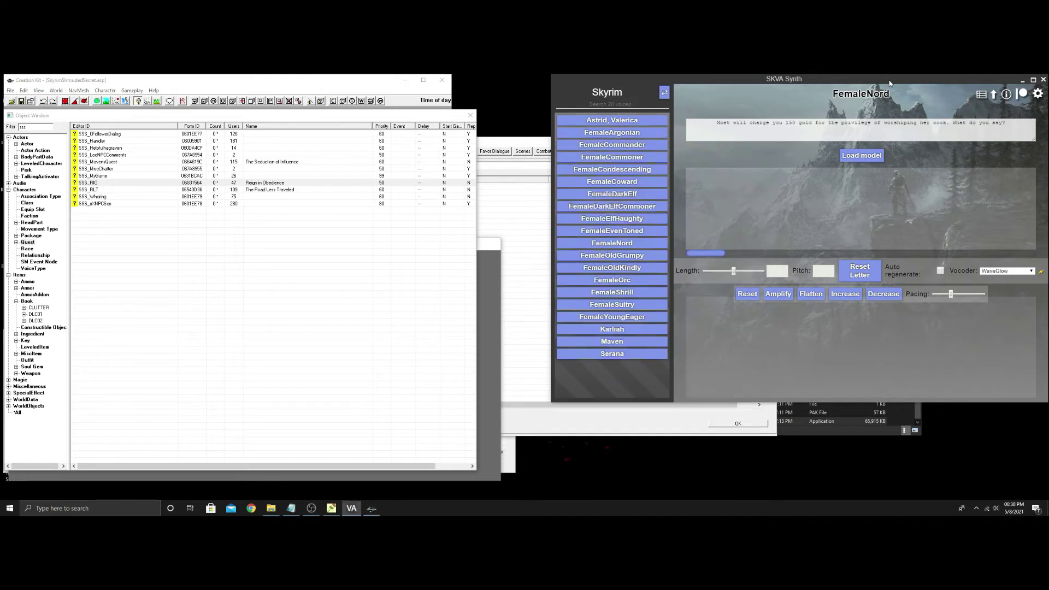
{"action": "left_click", "coordinate": [1038, 95]}
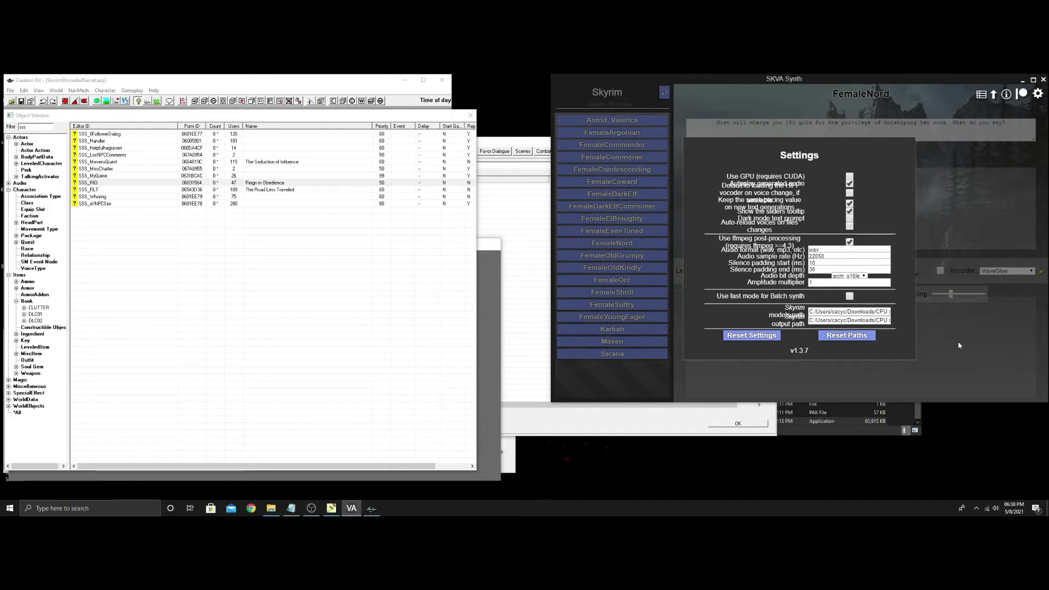
In Explorer, browse the xVASynth output folders to reach the skyrim output folder.
{"action": "left_click", "coordinate": [271, 508]}
{"action": "left_click", "coordinate": [604, 330]}
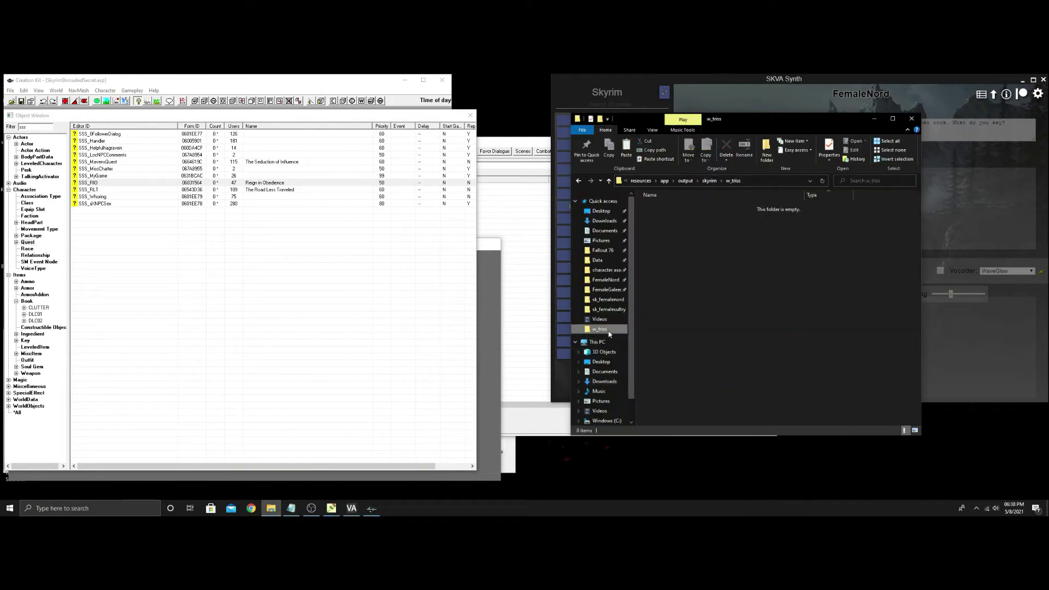
{"action": "left_click", "coordinate": [708, 180]}
{"action": "right_click", "coordinate": [795, 179]}
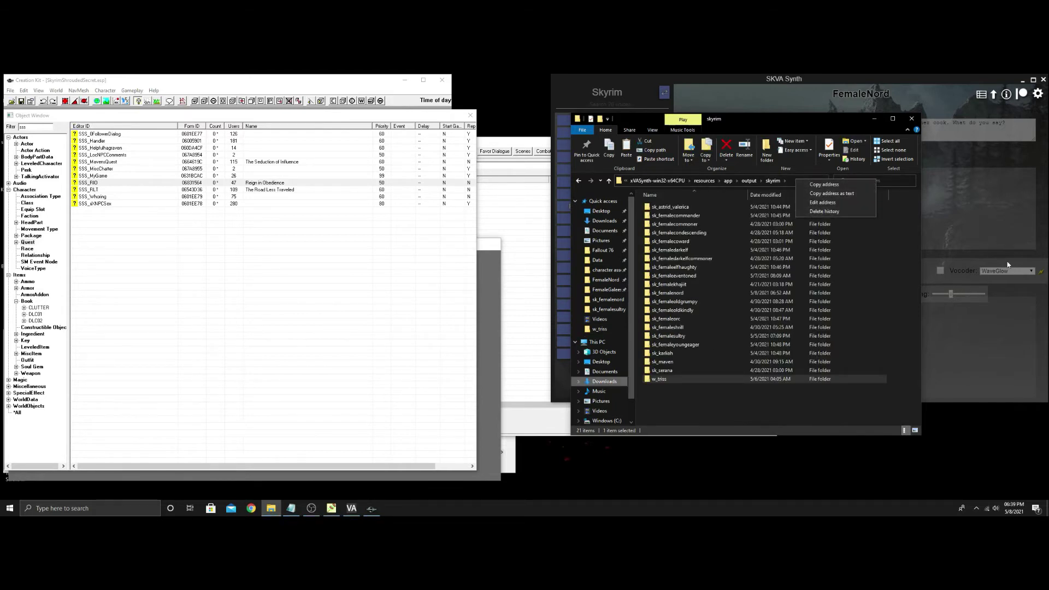
Close the xVASynth Settings panel.
{"action": "left_click", "coordinate": [1001, 369]}
{"action": "left_click", "coordinate": [1002, 369]}
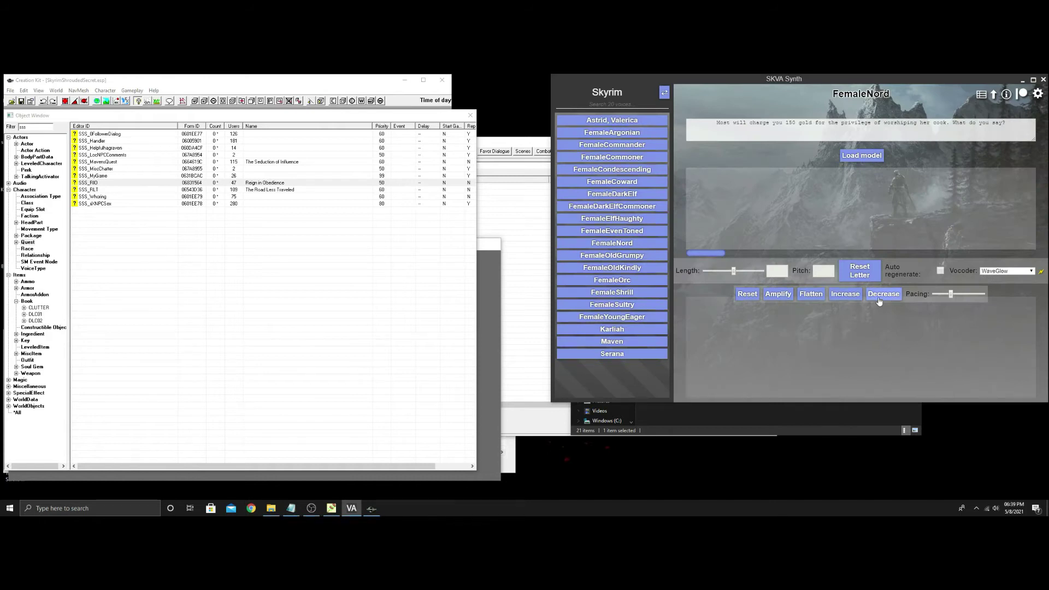
{"action": "left_click", "coordinate": [1039, 95]}
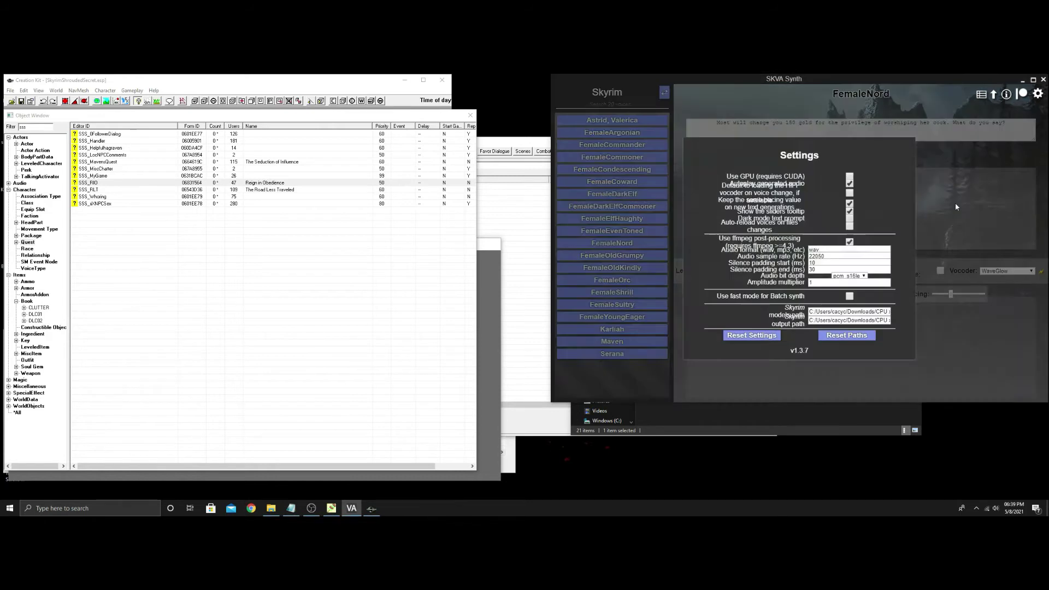
{"action": "left_click", "coordinate": [962, 358]}
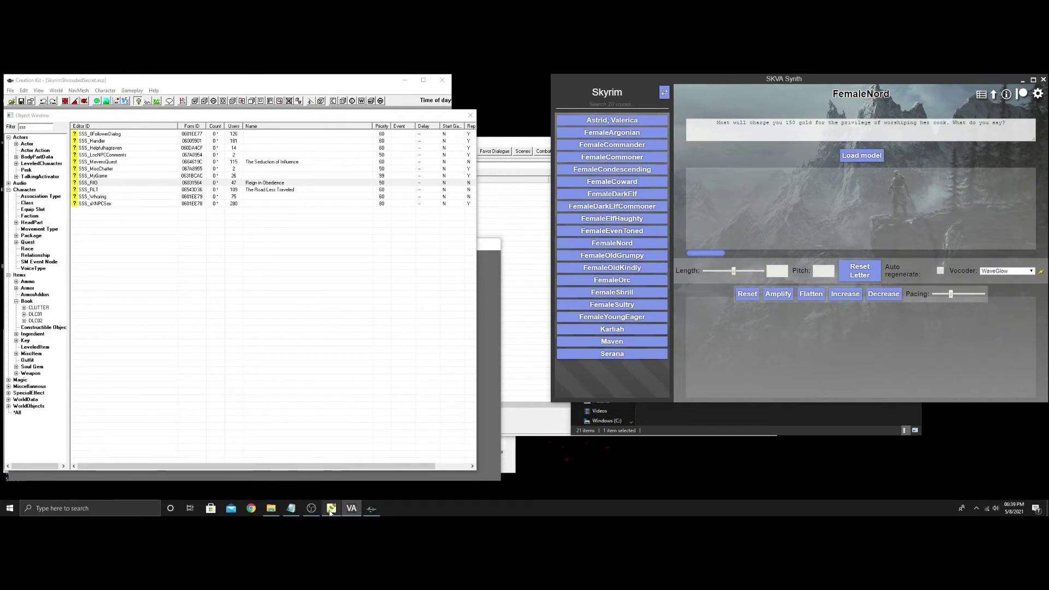
Open the empty sk_femalenord output folder, move it left, and return to Creation Kit's SSS_RIO quest editor.
{"action": "left_click", "coordinate": [271, 509]}
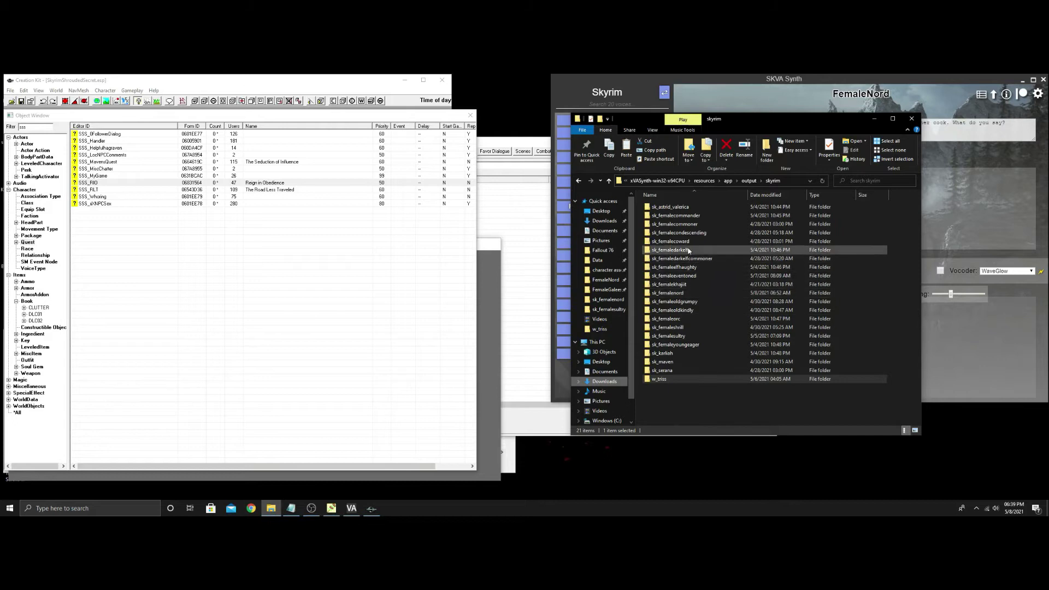
{"action": "double_click", "coordinate": [678, 293]}
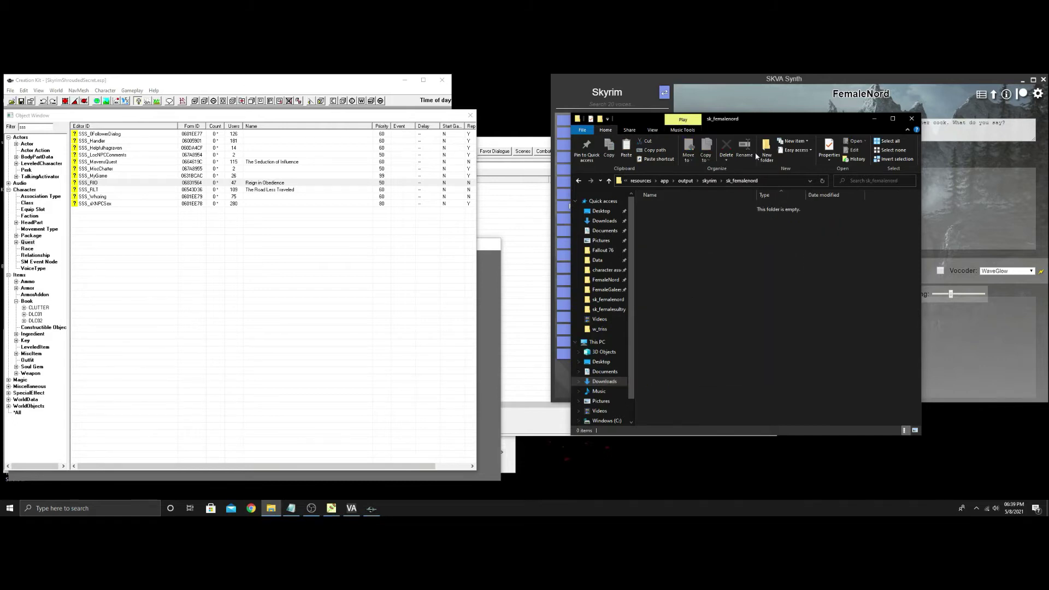
{"action": "left_click_drag", "start_coordinate": [763, 117], "coordinate": [316, 148]}
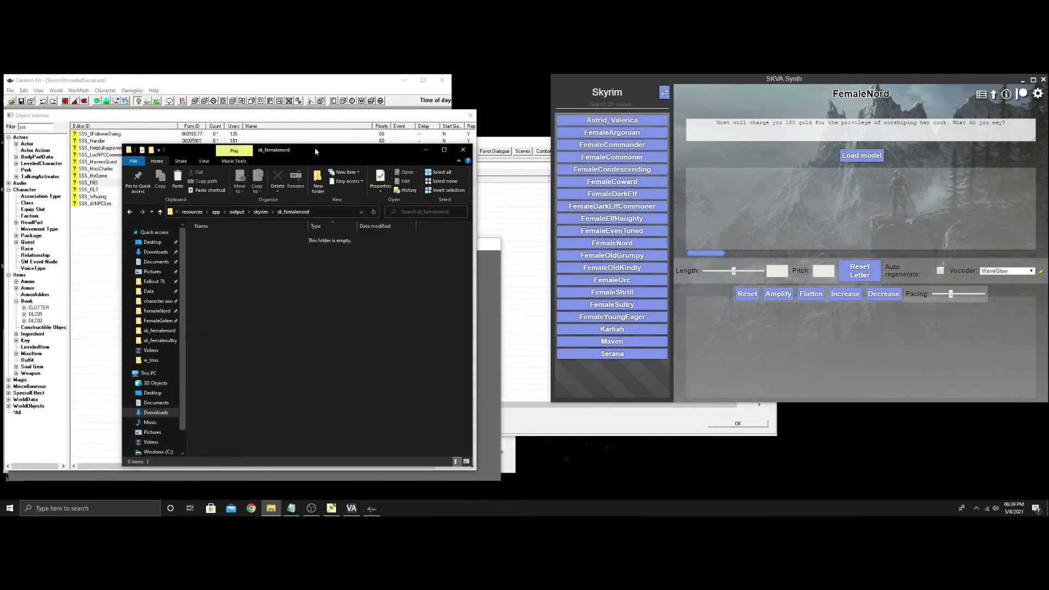
{"action": "left_click", "coordinate": [322, 115]}
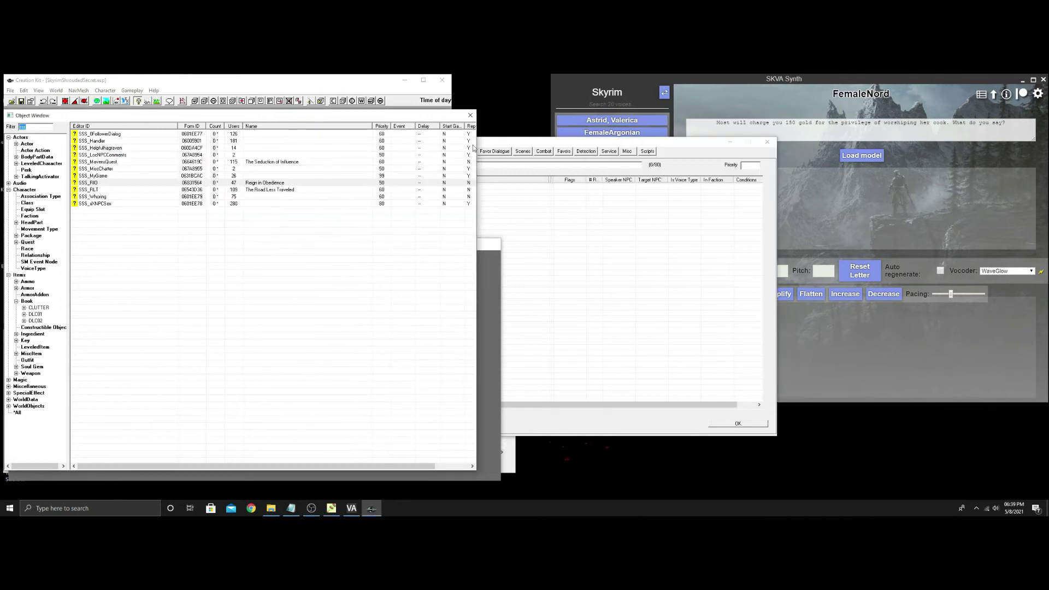